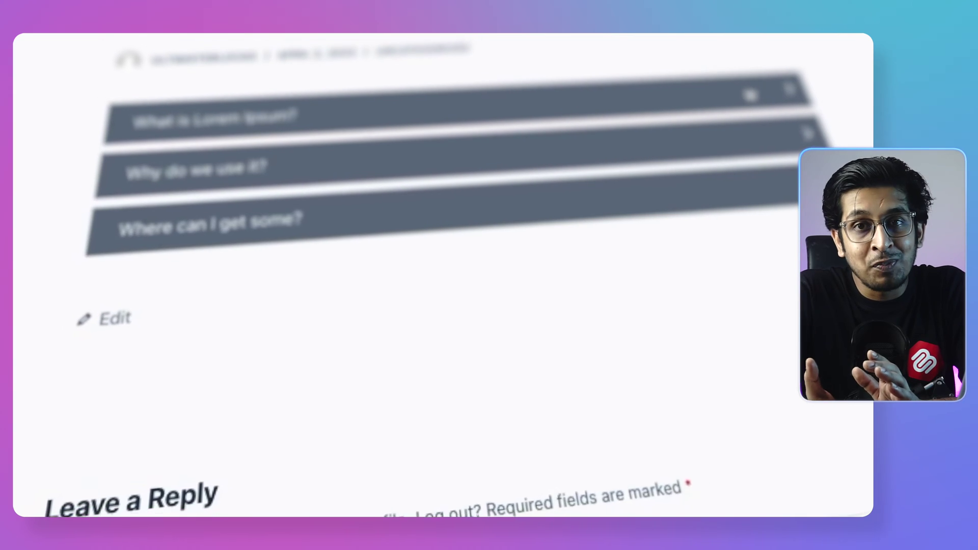
- Expand the What is Lorem Ipsum?, Why do we use it? and Where can I get some? panels
left_click(670, 134)
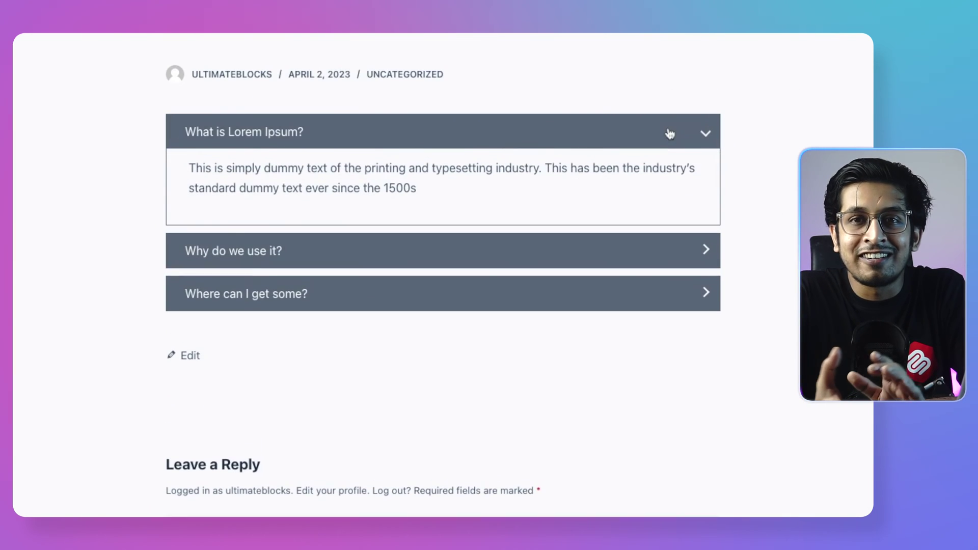
left_click(632, 254)
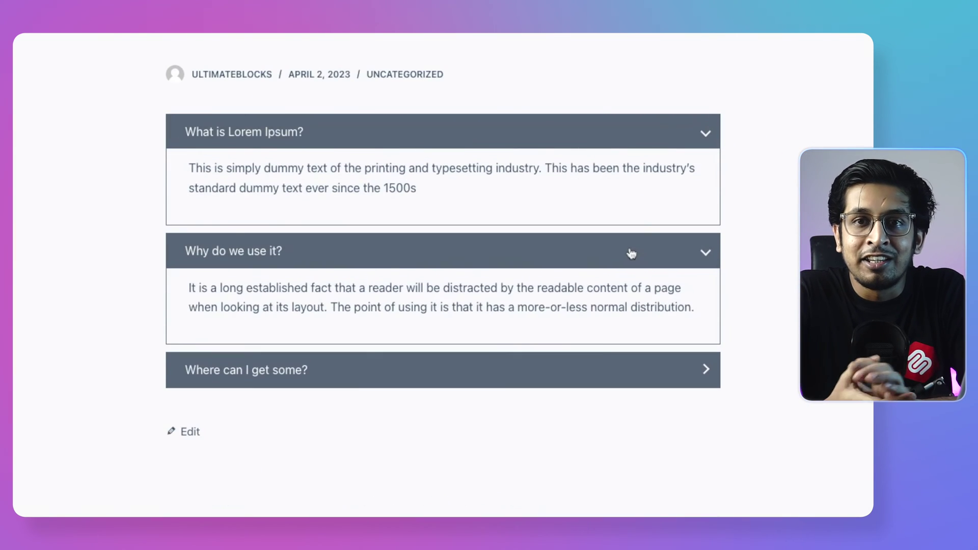
left_click(588, 374)
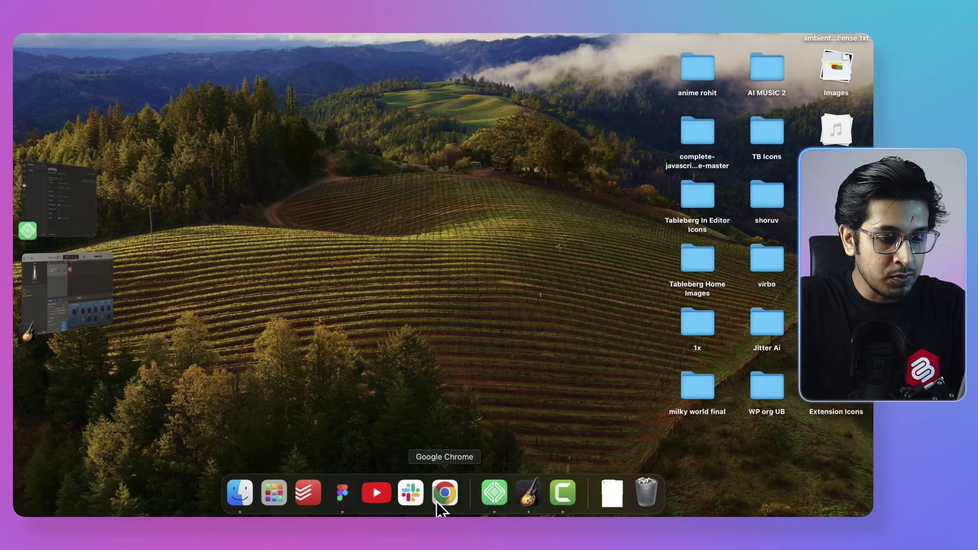
- From the browser's admin bar, create a new post titled 'Accordion'
left_click(437, 500)
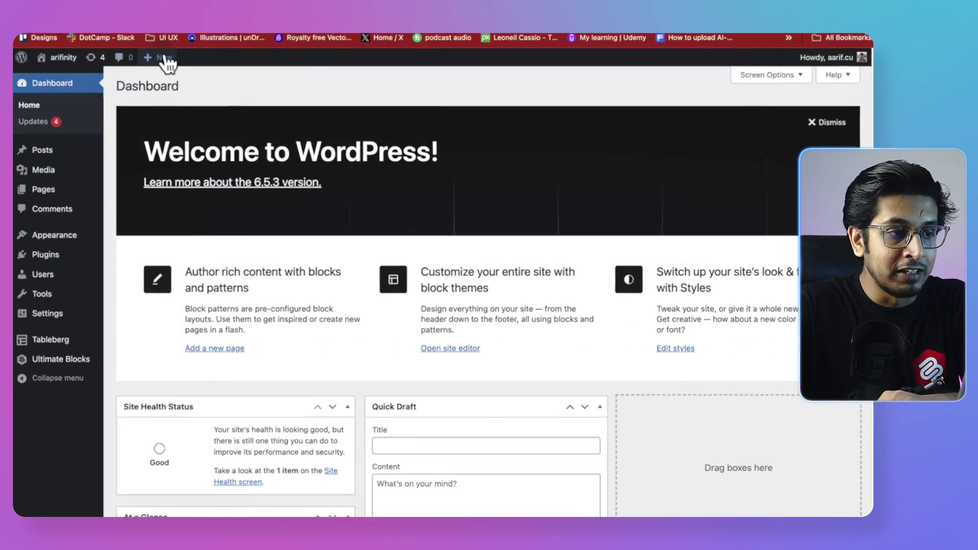
mouse_move(165, 60)
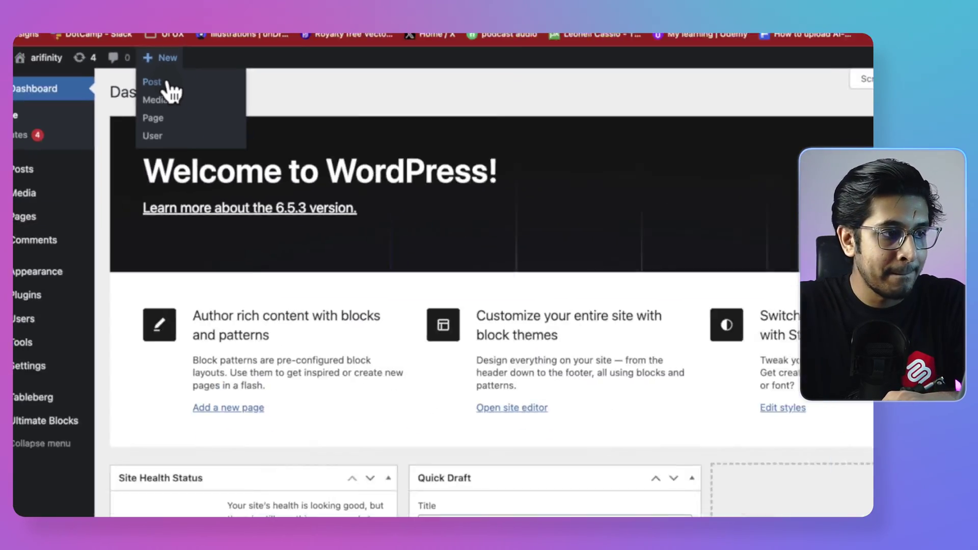
left_click(194, 120)
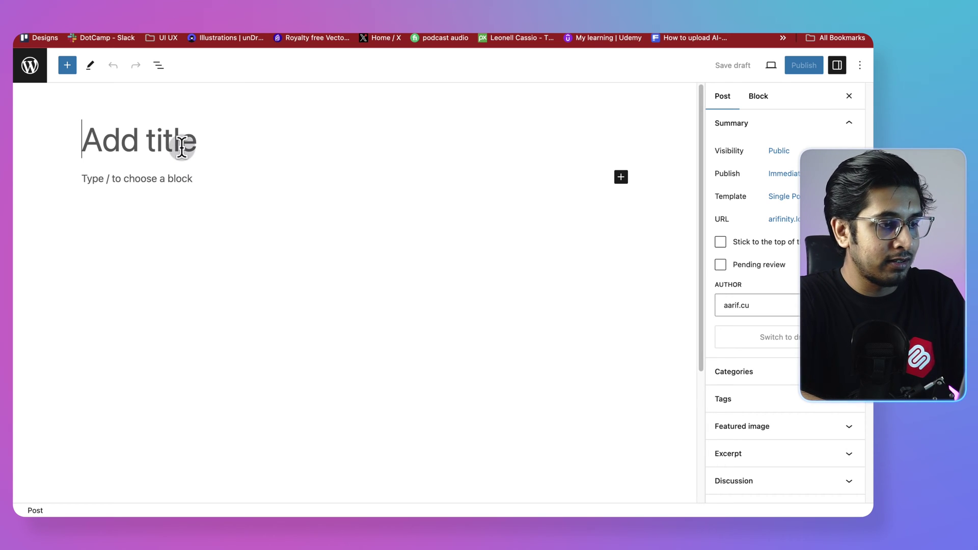
type("Accordion")
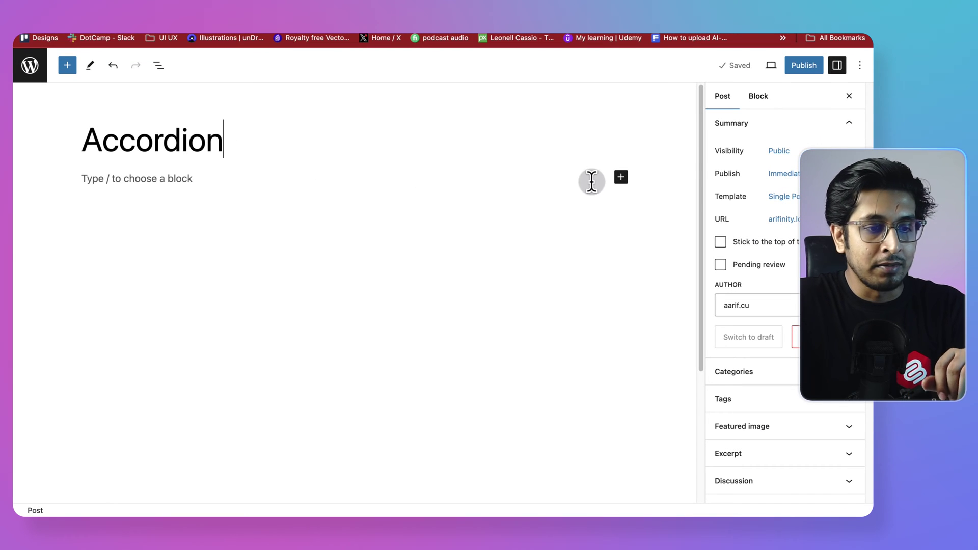
- Insert a Details block with the summary 'What is Ultimate Blocks?'
left_click(621, 177)
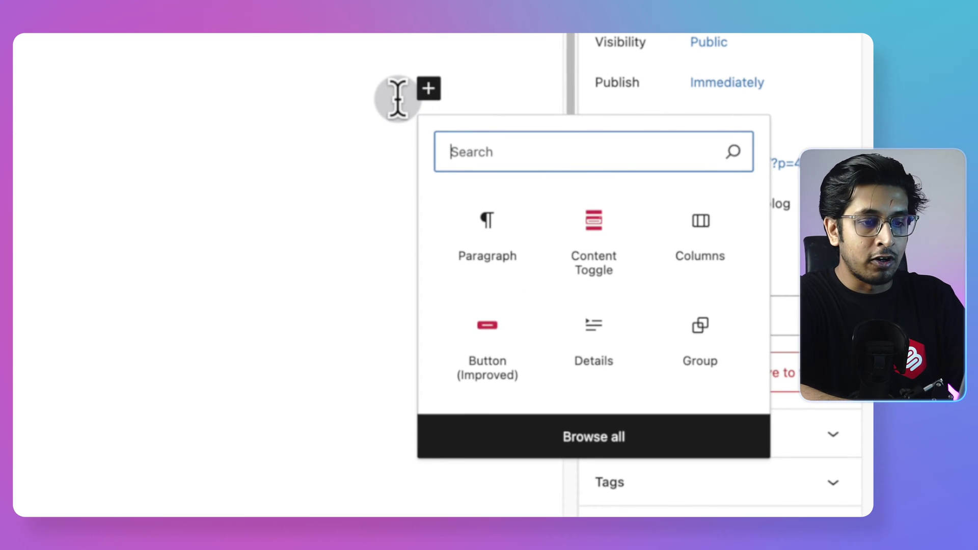
type("De")
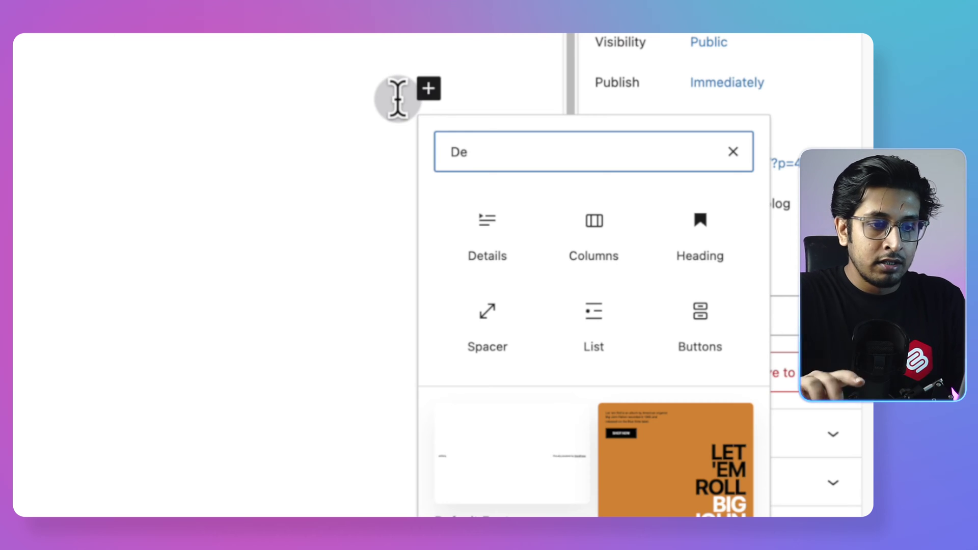
left_click(489, 229)
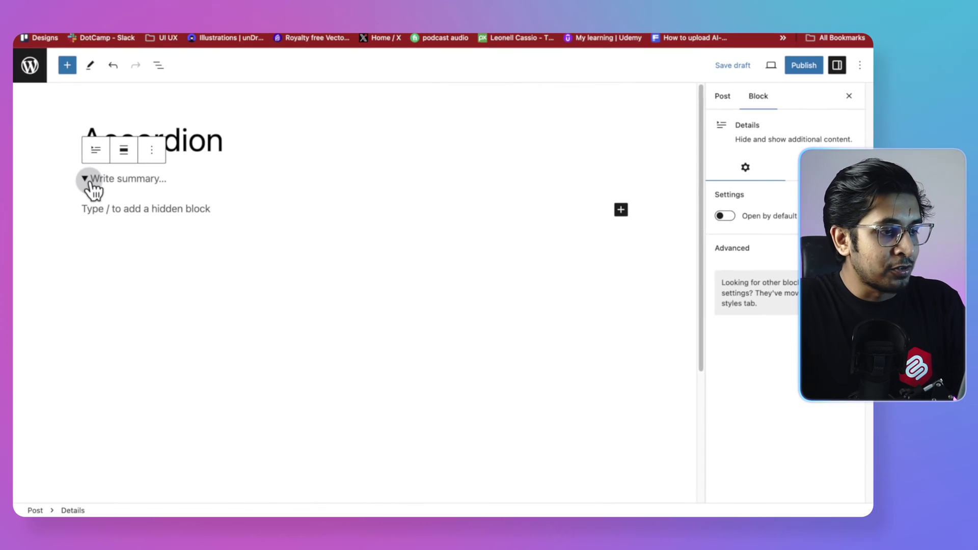
left_click(117, 180)
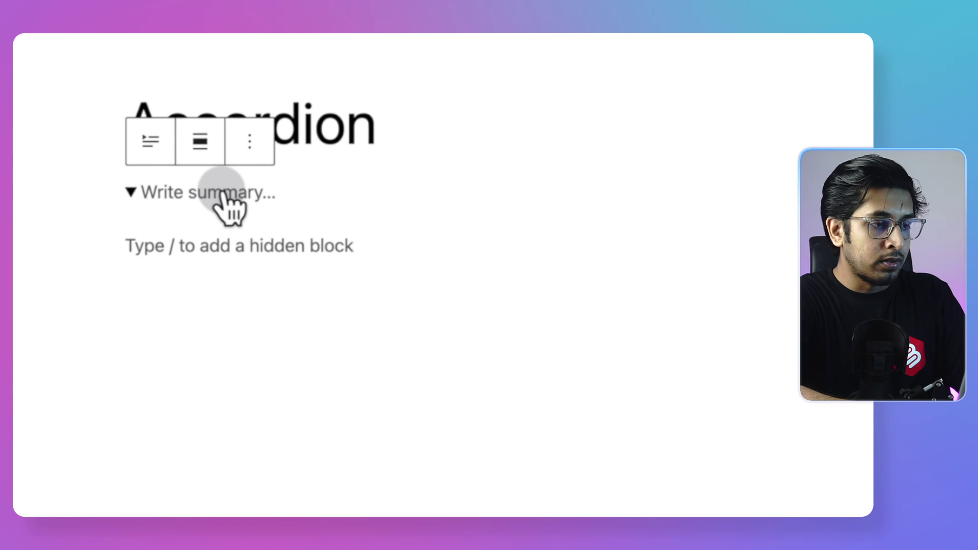
type("W")
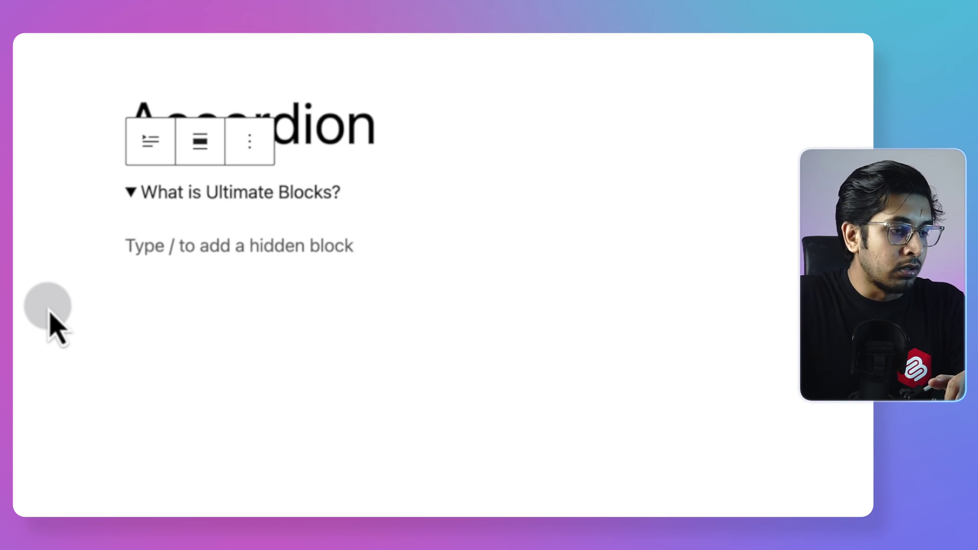
- Paste the Lorem Ipsum paragraph as hidden content and test collapsing and expanding it
left_click(138, 248)
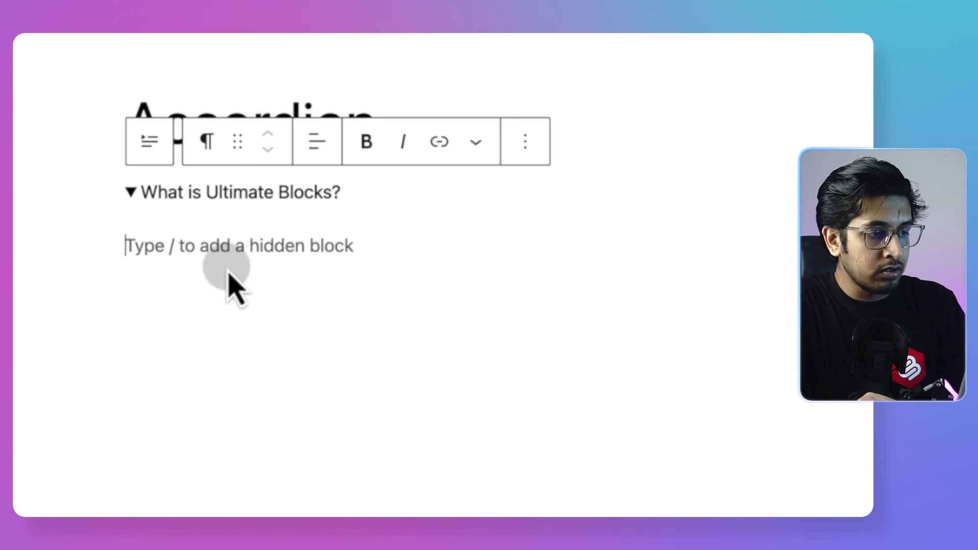
type("It is a long established fact that a reader will be distracted by the readable content of a page when looking at its layout. The point of using Lorem Ipsum is that it has a more-or-less normal distribution of letters, as opposed to using 'Content here, content here', making it look like readable English. Many desktop publishing packages and web page editors now use Lorem Ipsum as their default model text, and a search for 'lorem ipsum' will uncover many web sites still in their infancy. Various versions have evolved over the years, sometimes by accident, sometimes on purpose (injected humour and the like).")
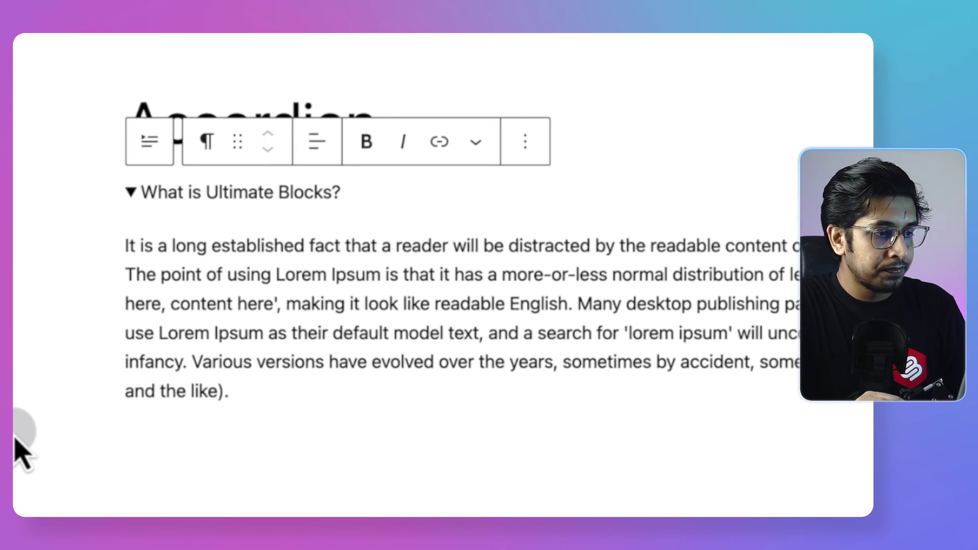
left_click(131, 202)
left_click(130, 199)
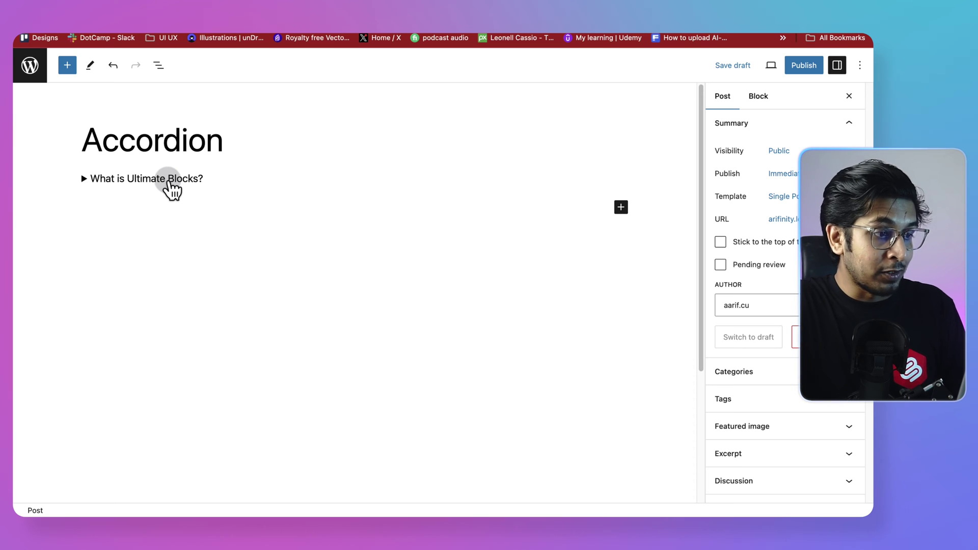
- Apply the Cyan bluish gray background to the 'What is Ultimate Blocks?' details block
left_click(172, 191)
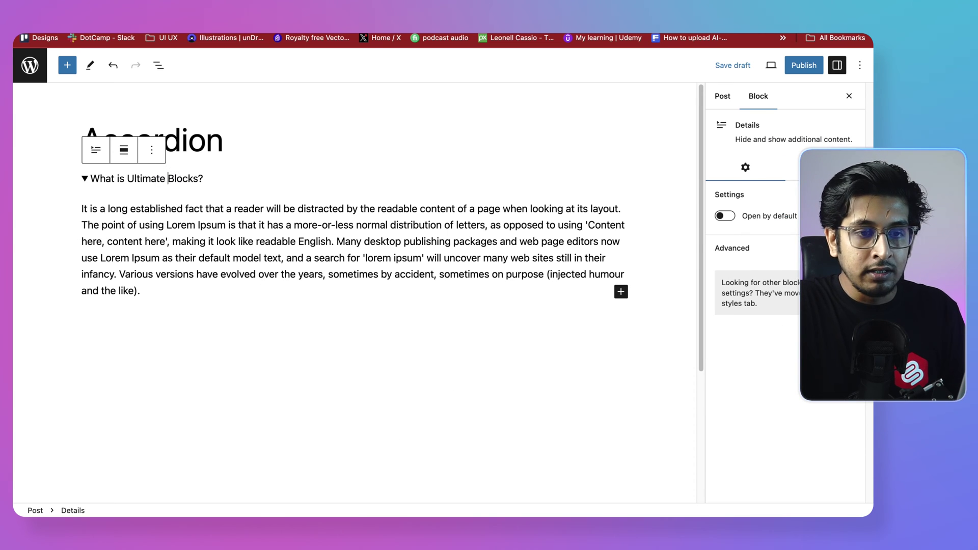
left_click(114, 209)
left_click(135, 316)
left_click(225, 184)
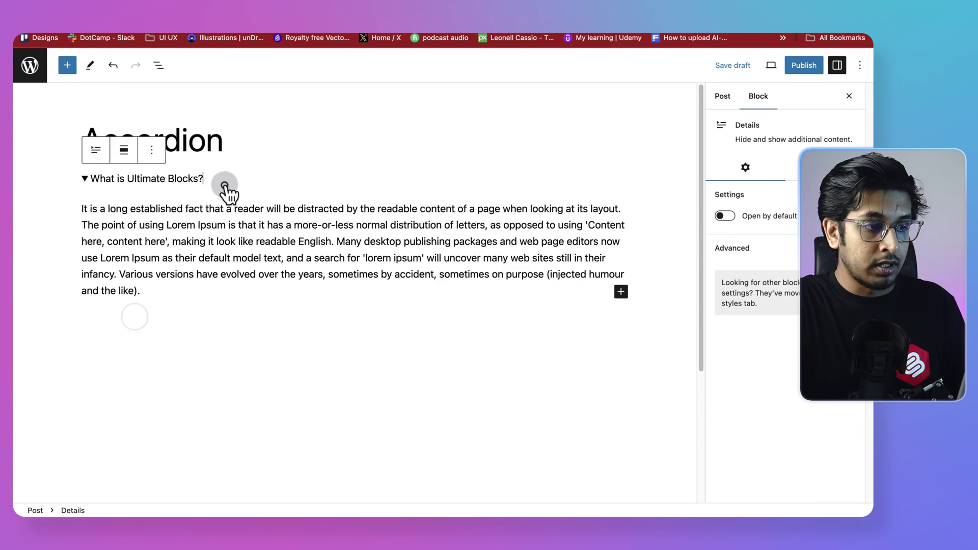
left_click(825, 167)
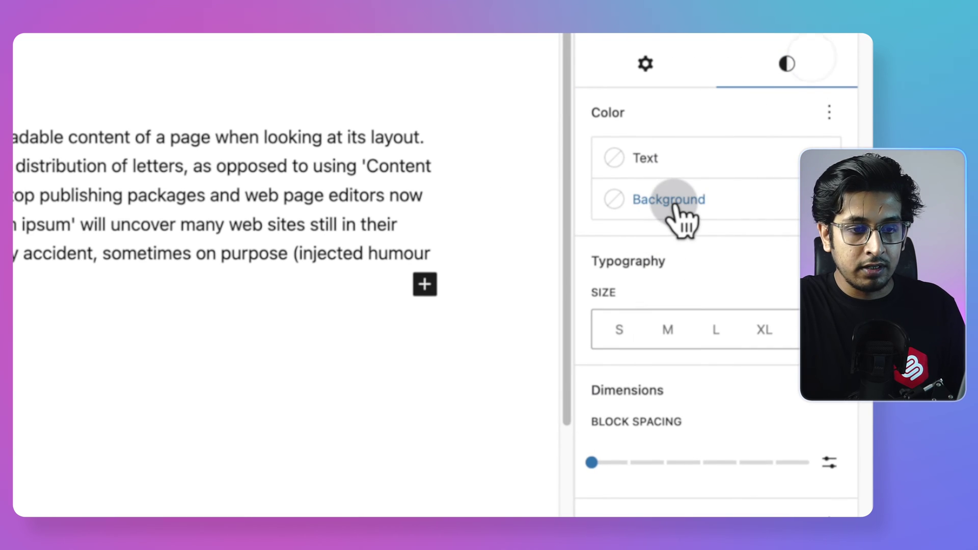
left_click(677, 206)
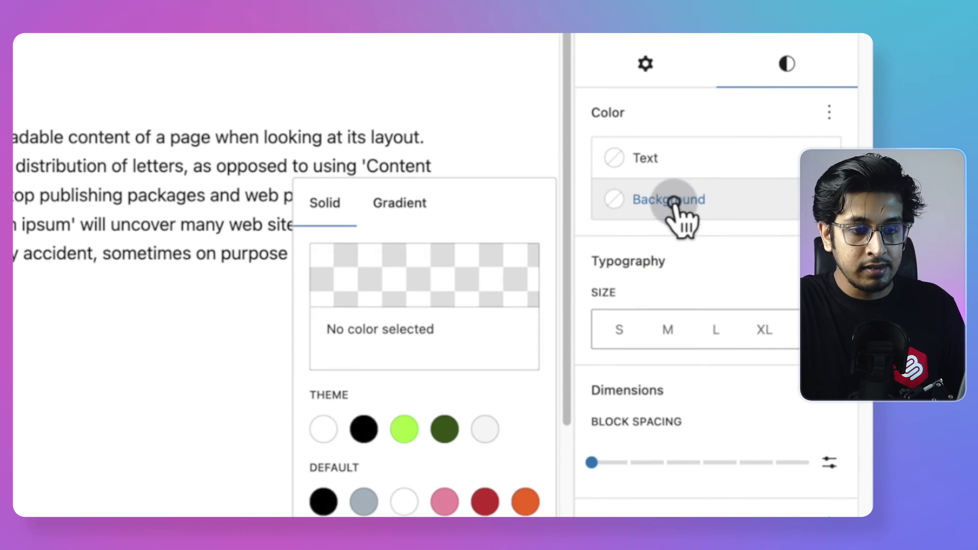
left_click(365, 505)
left_click(157, 345)
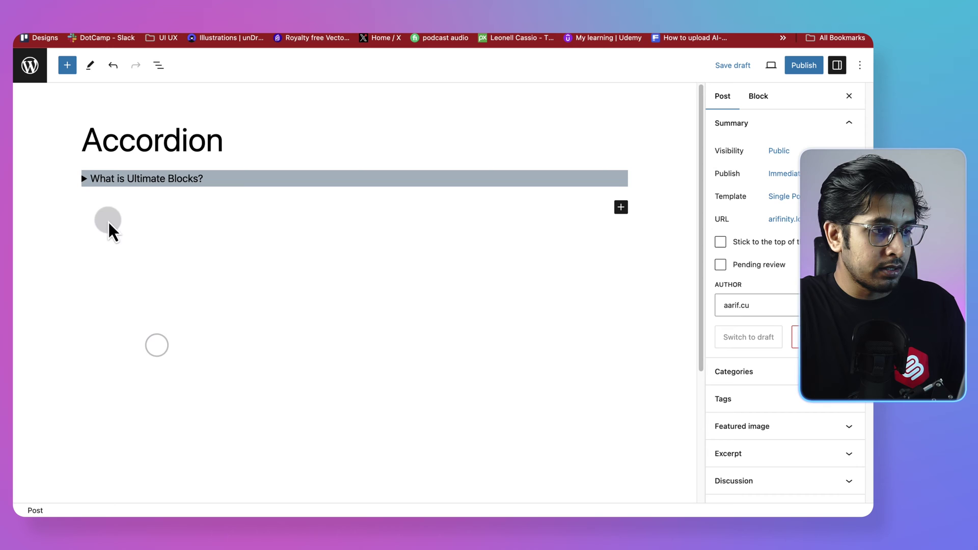
left_click(84, 179)
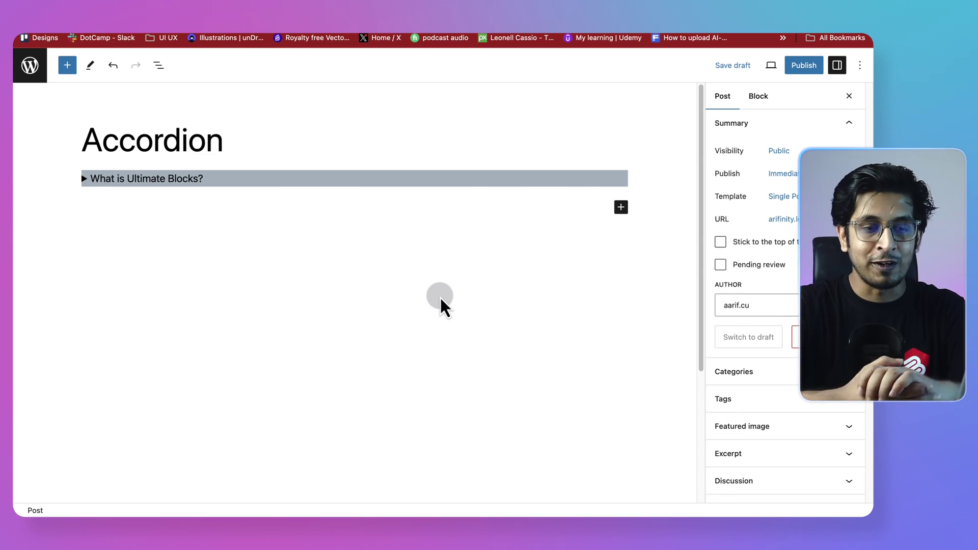
- Insert a Content Toggle block below the details block via a 'conten' search
left_click(621, 207)
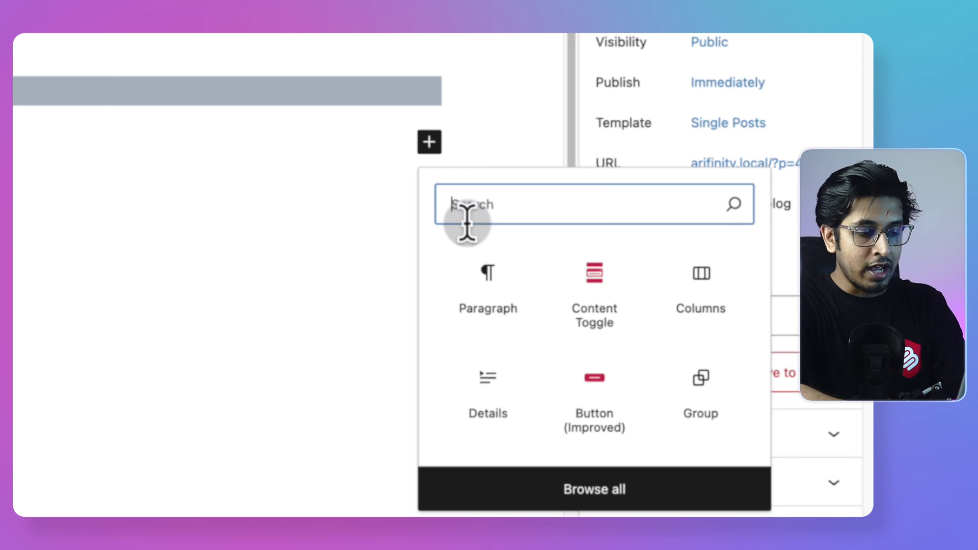
type("conten")
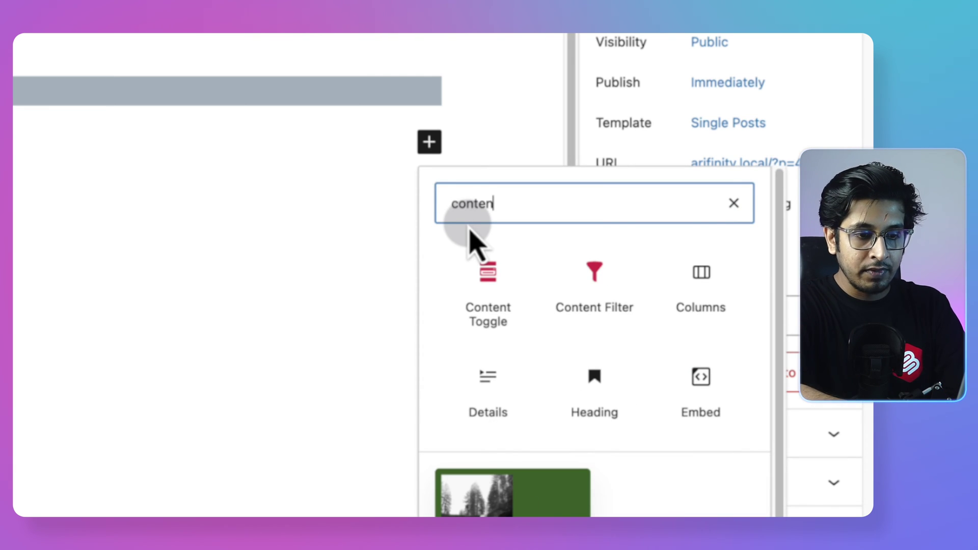
left_click(484, 298)
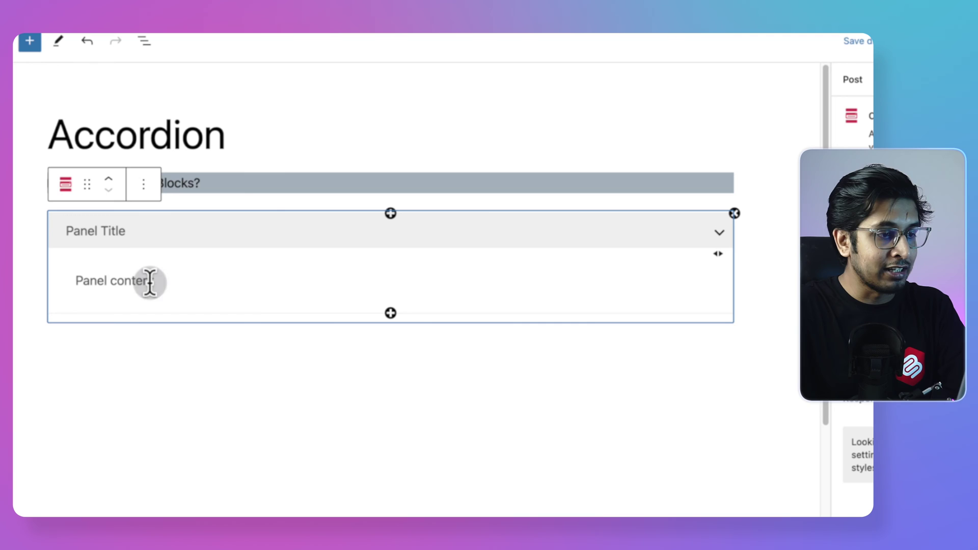
- Title the first toggle panel 'What is Ultimate Blocks?'
left_click(119, 241)
mouse_move(54, 252)
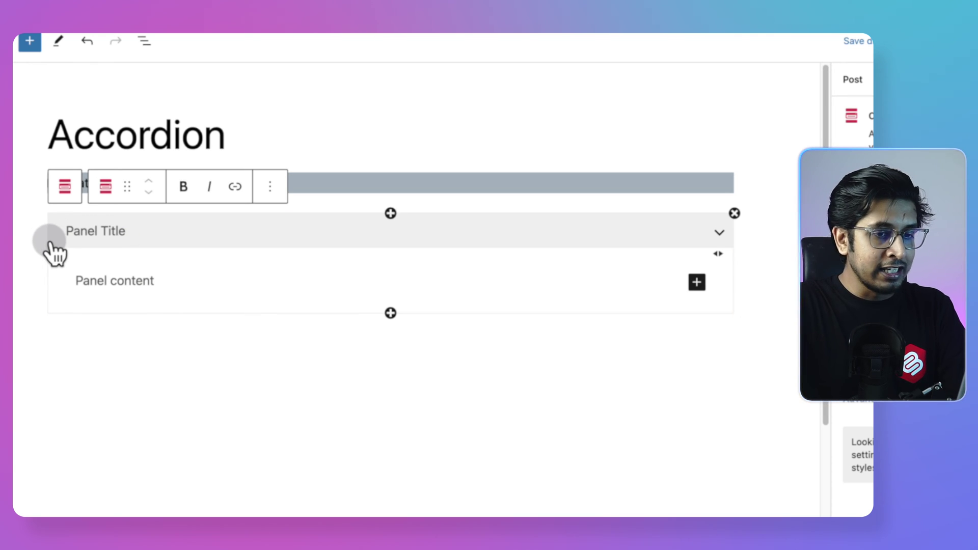
left_click(95, 240)
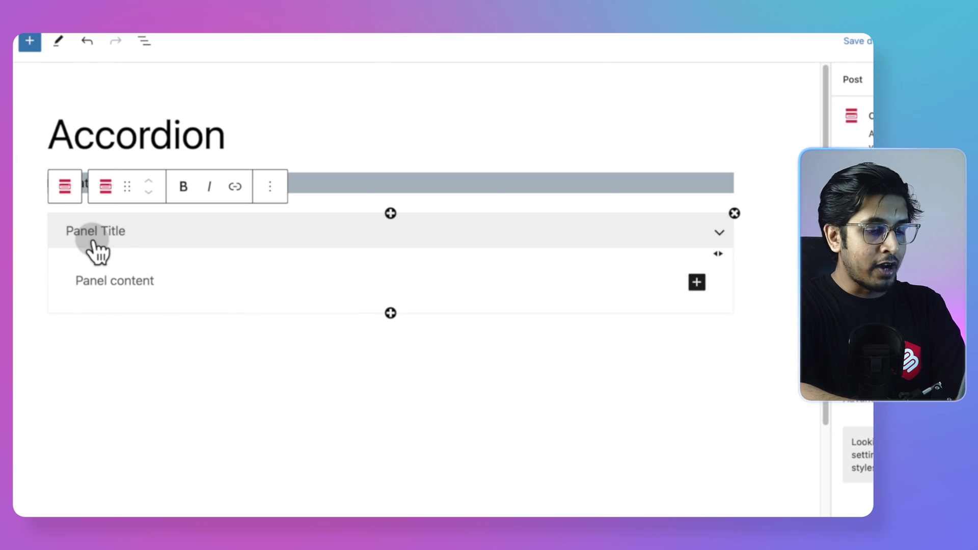
type("What is Ultimate")
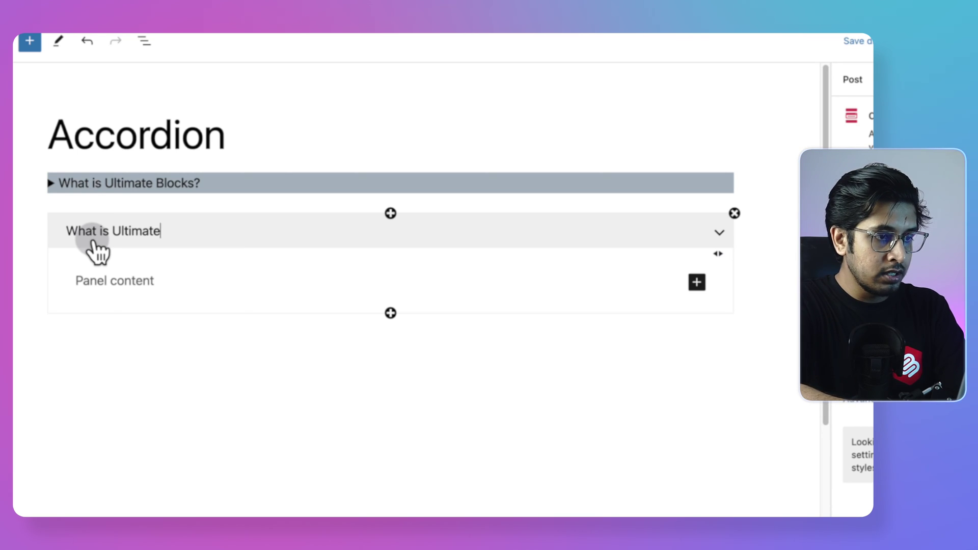
type(" Blocks?")
left_click(96, 282)
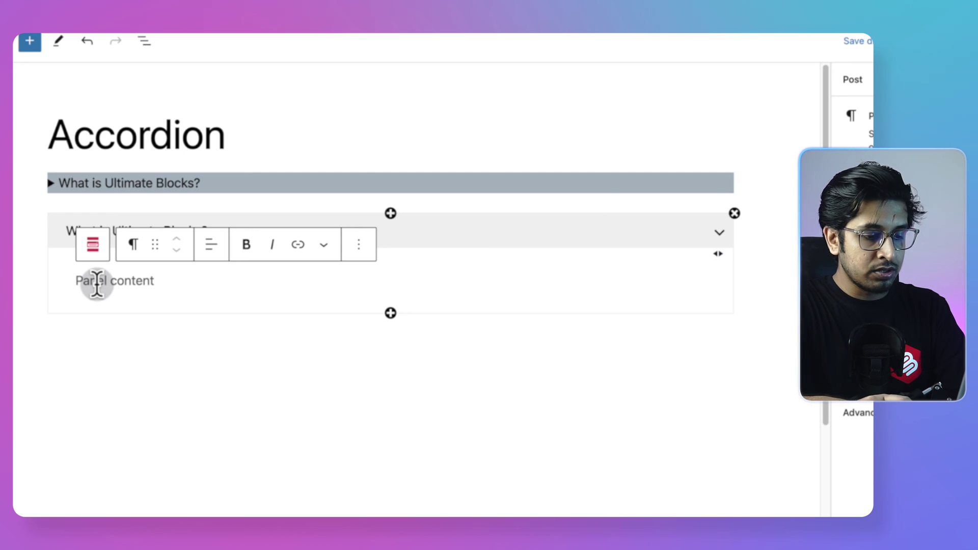
- Paste Lorem Ipsum into the first panel and try the toggle arrow on both sides, leaving it right
type("It is a long established fact that a reader will be distracted by the readable content of a page when looking at its layout. The point of using Lorem Ipsum is that it has a more-or-less normal distribution of letters, as opposed to using 'Content here, content here', making it look like readable English. Many desktop publishing packages and web page editors now use Lorem Ipsum as their default model text, and a search for 'lorem ipsum' will uncover many web sites still in their infancy. Various versions have evolved over the years, sometimes by accident, sometimes on purpose (injected humour and the like).")
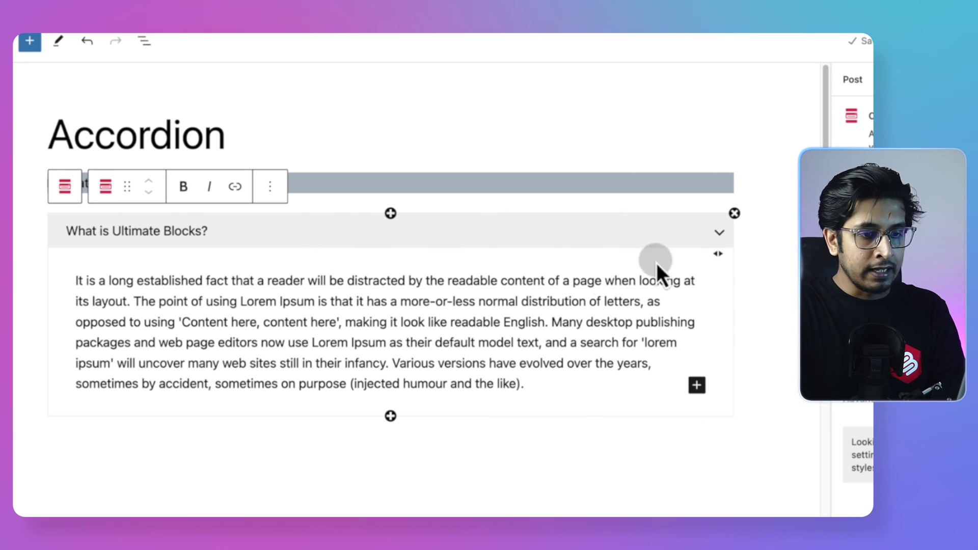
left_click(729, 250)
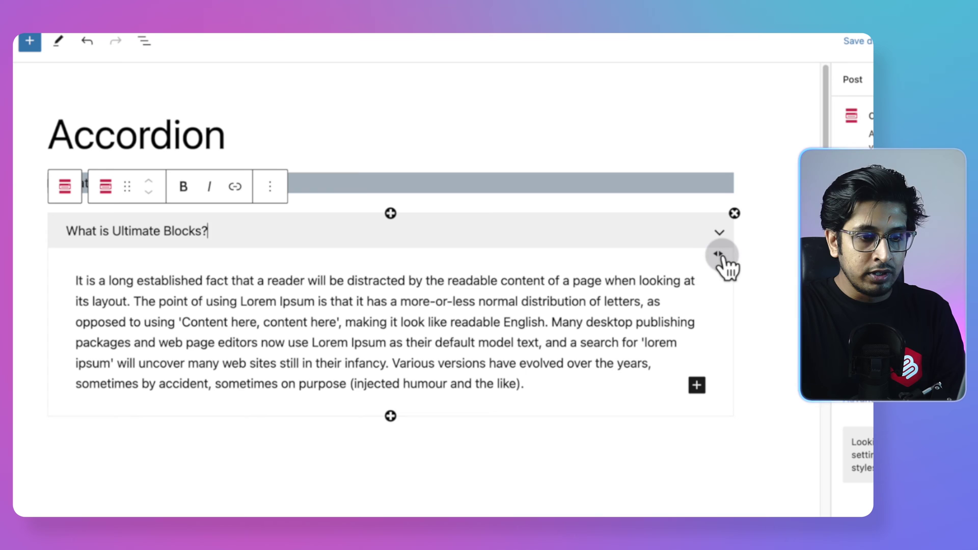
left_click(718, 254)
left_click(719, 256)
left_click(715, 255)
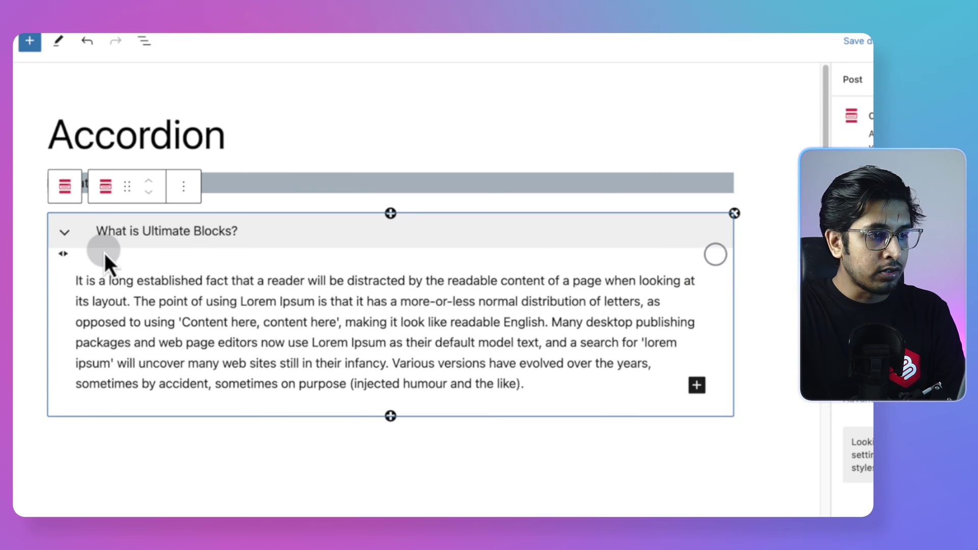
left_click(62, 254)
left_click(711, 256)
left_click(710, 256)
left_click(448, 254)
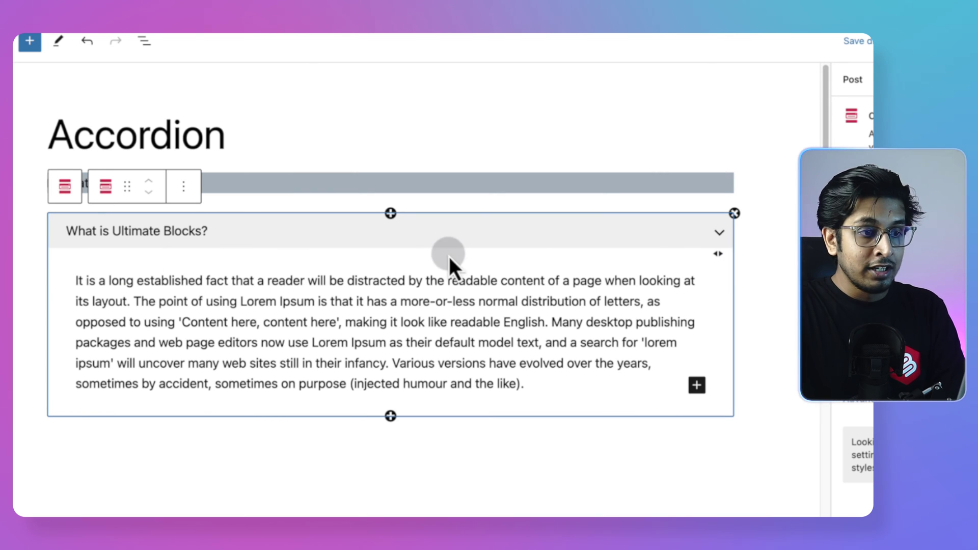
- Add two more panels, titled 'How it works?' and 'Is it free?'
left_click(391, 416)
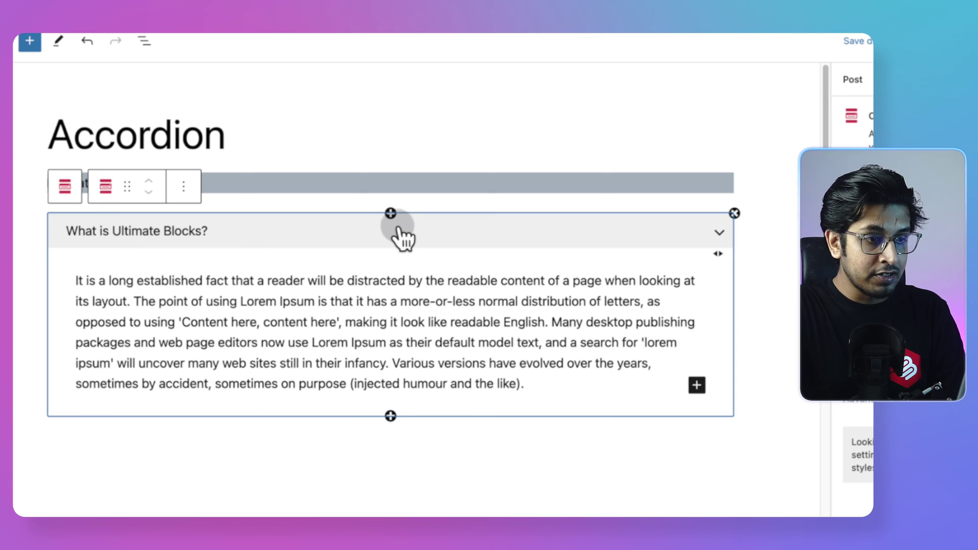
left_click(391, 416)
left_click(220, 462)
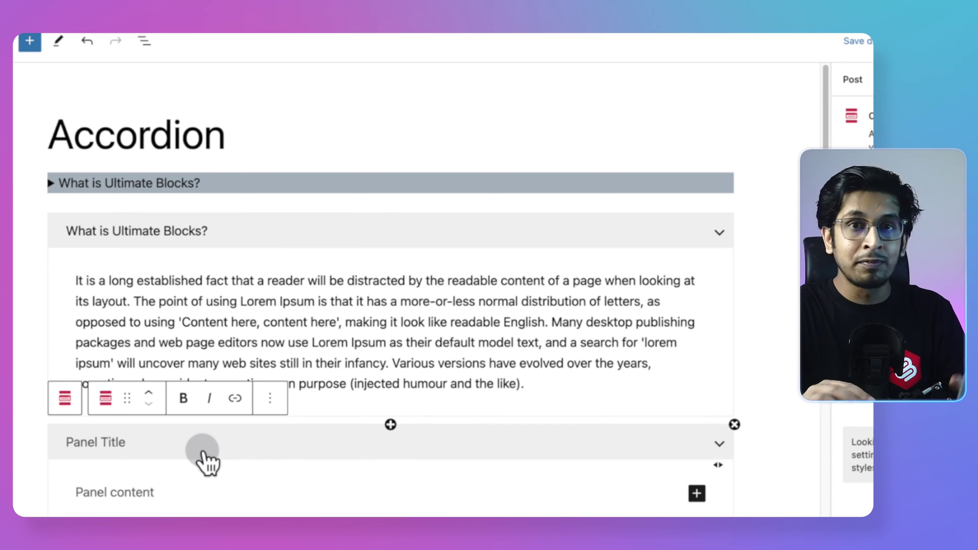
left_click(391, 424)
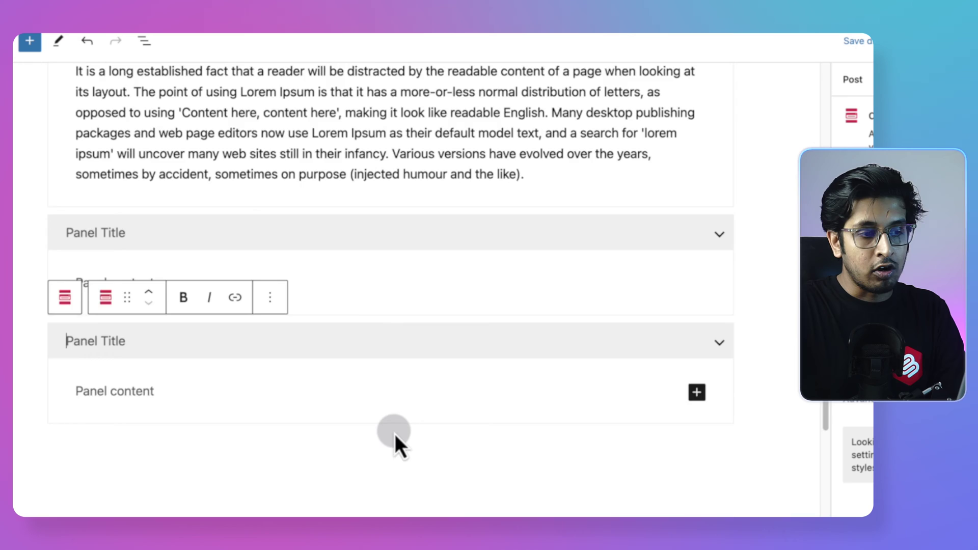
scroll(396, 435, "up", 3)
left_click(148, 387)
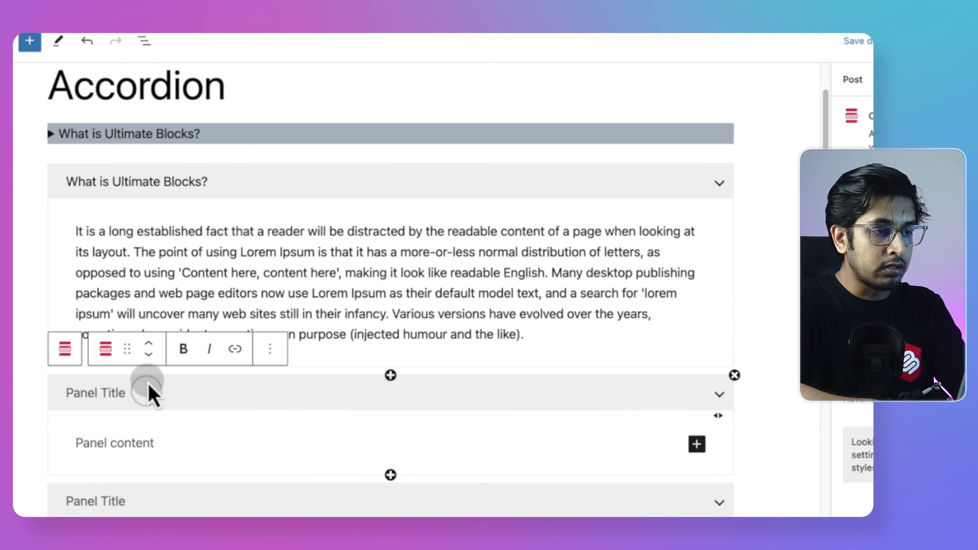
type("W")
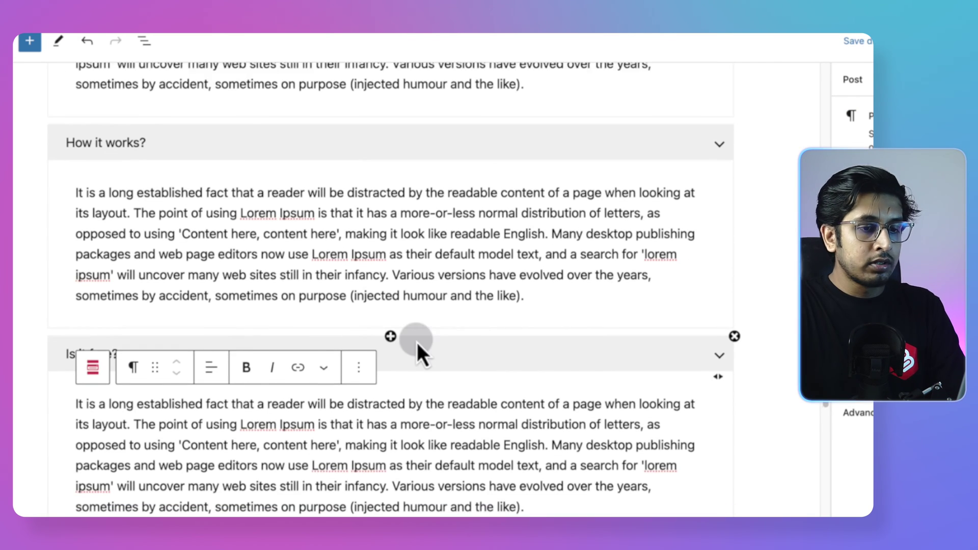
scroll(417, 342, "down", 1)
- Collapse the 'Is it free?' and 'How it works?' panels
left_click(720, 329)
scroll(662, 312, "up", 6)
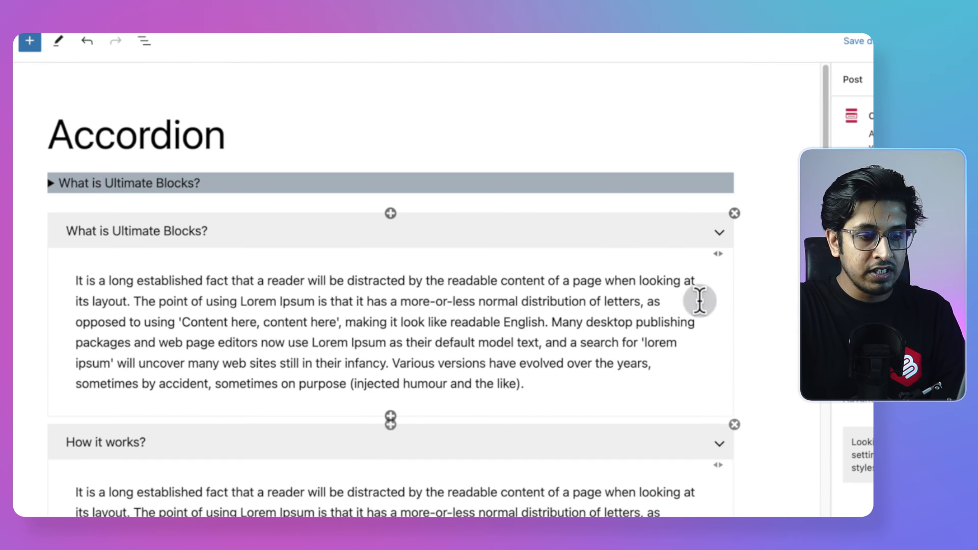
left_click(719, 442)
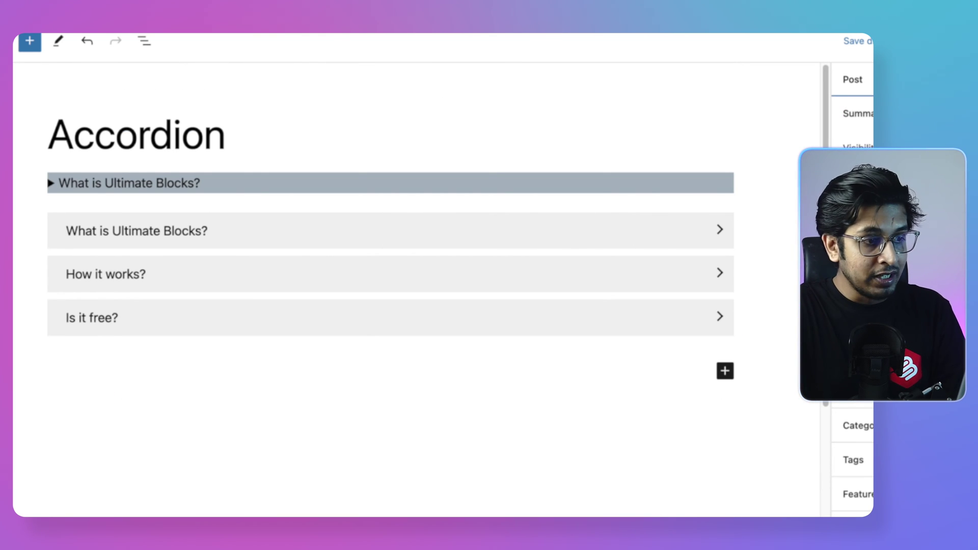
left_click(321, 270)
left_click(406, 323)
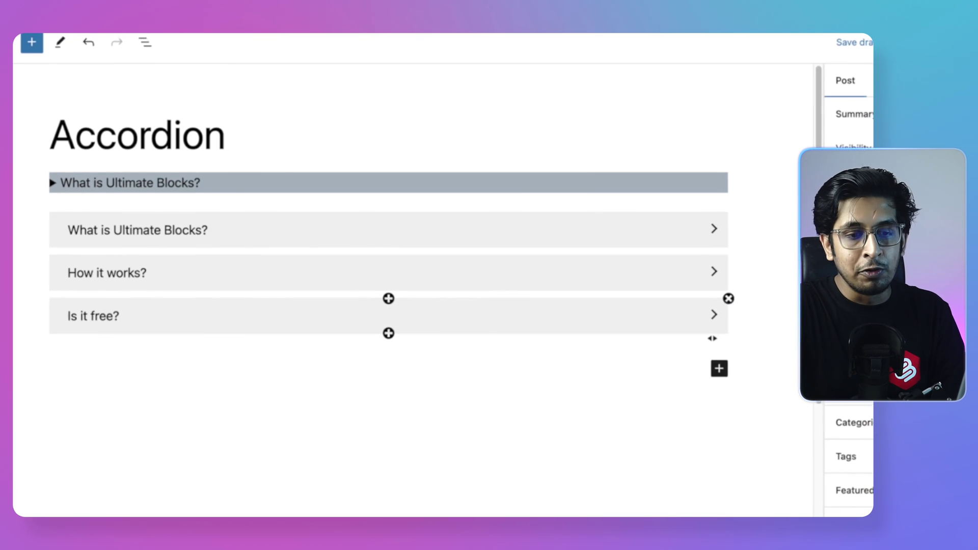
- Switch on Enable content search in the Content Toggle's Search settings
left_click(772, 243)
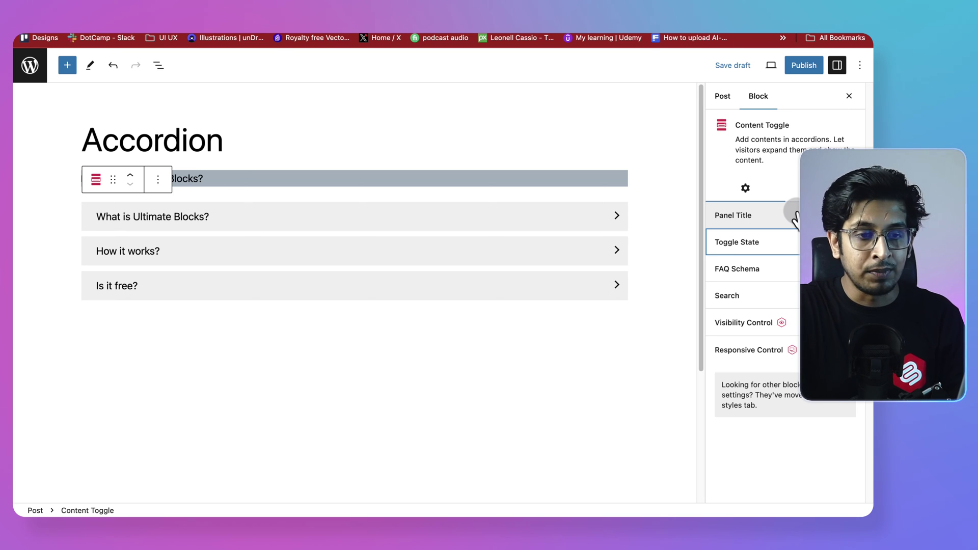
left_click(797, 219)
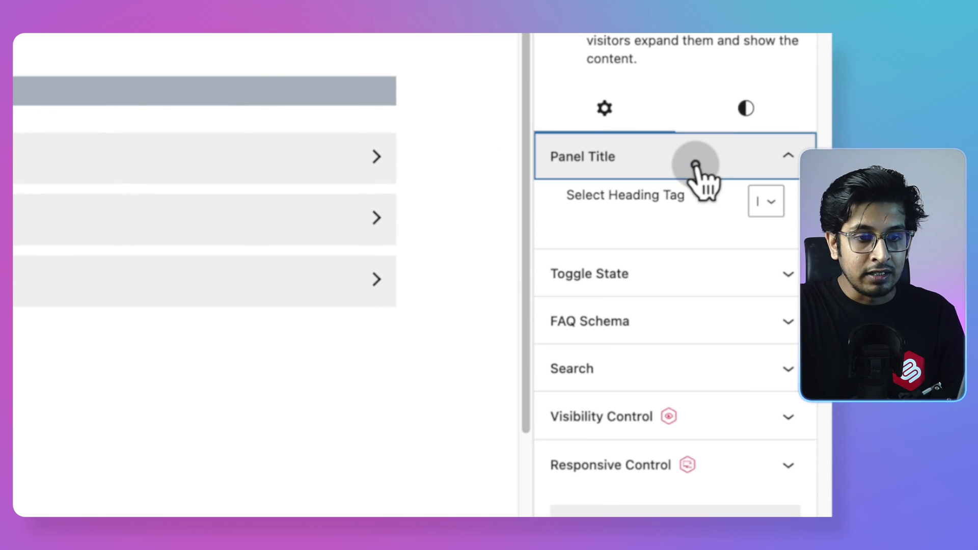
left_click(681, 275)
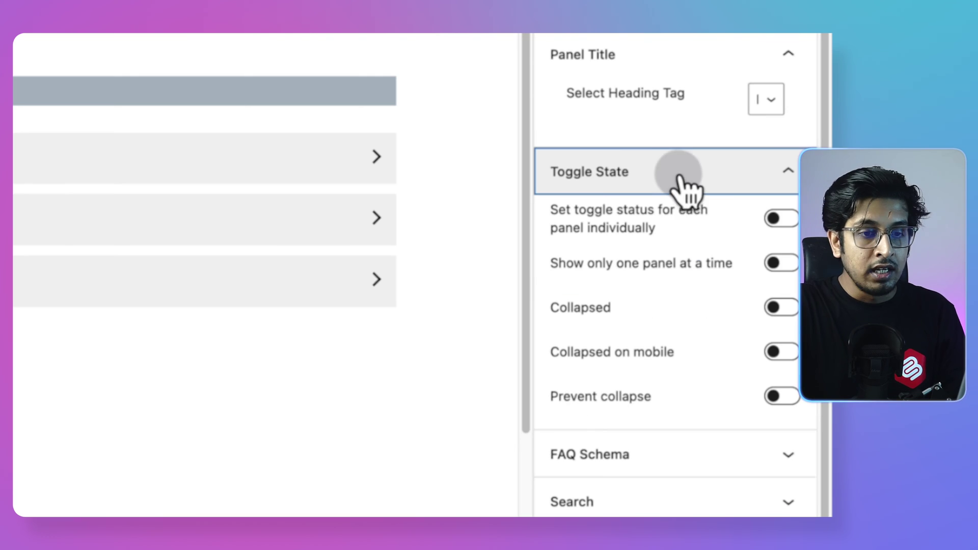
left_click(776, 399)
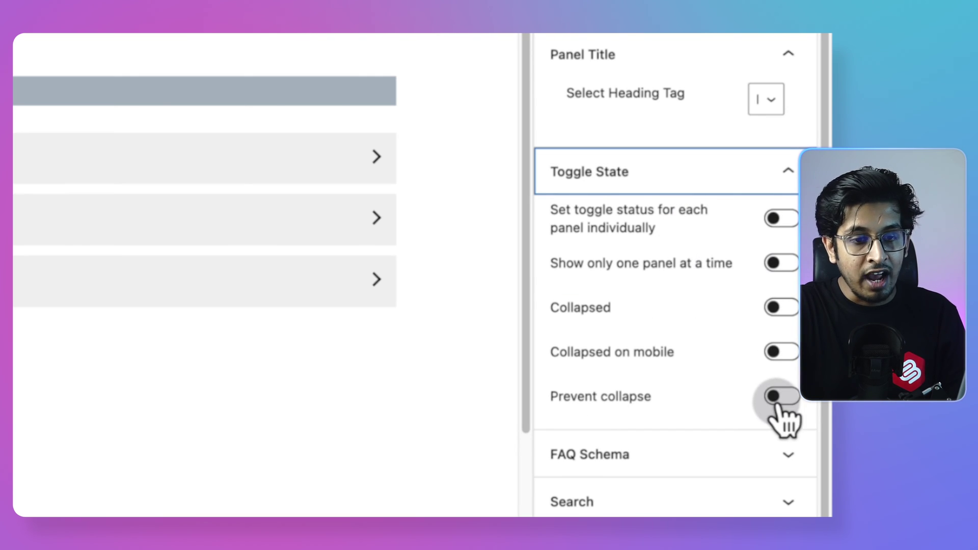
left_click(687, 260)
scroll(657, 275, "down", 2)
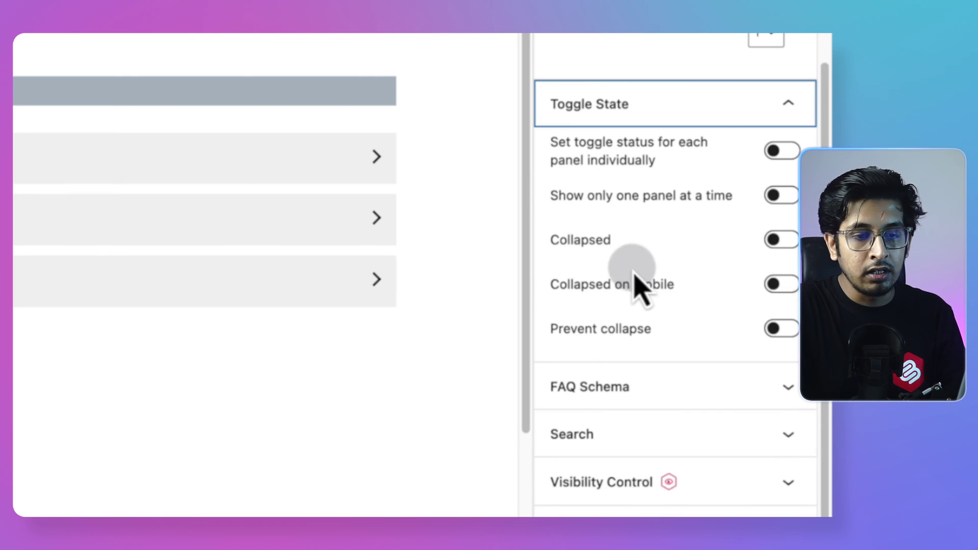
left_click(686, 388)
scroll(713, 375, "down", 1)
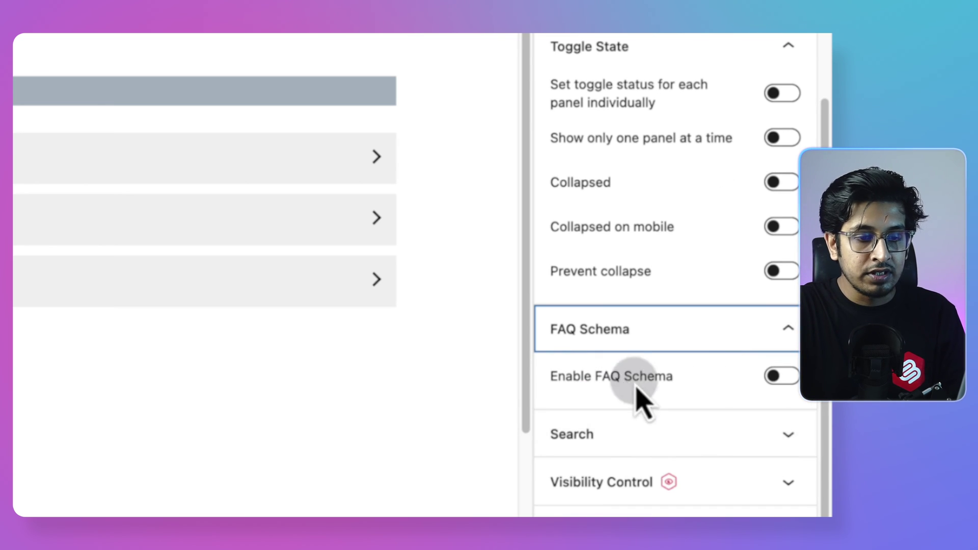
left_click(637, 436)
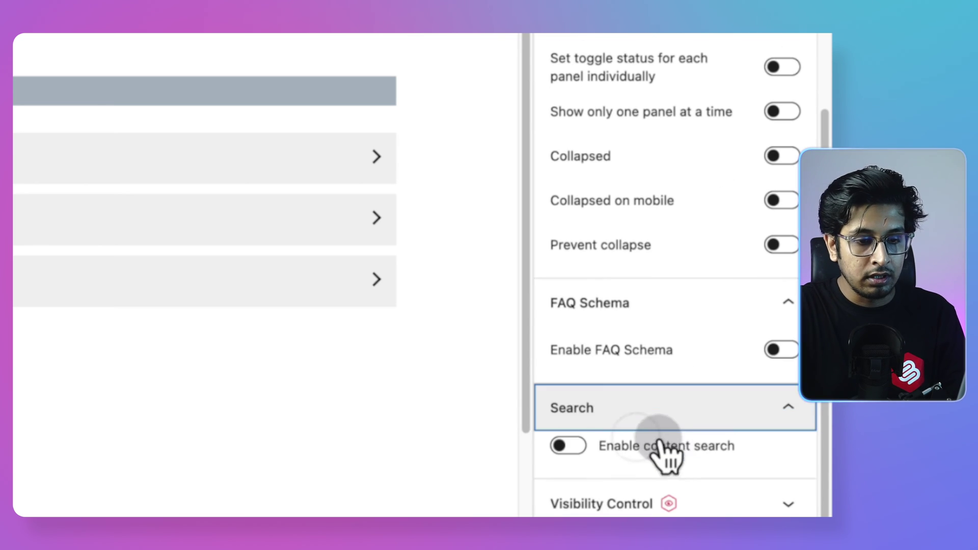
left_click(571, 446)
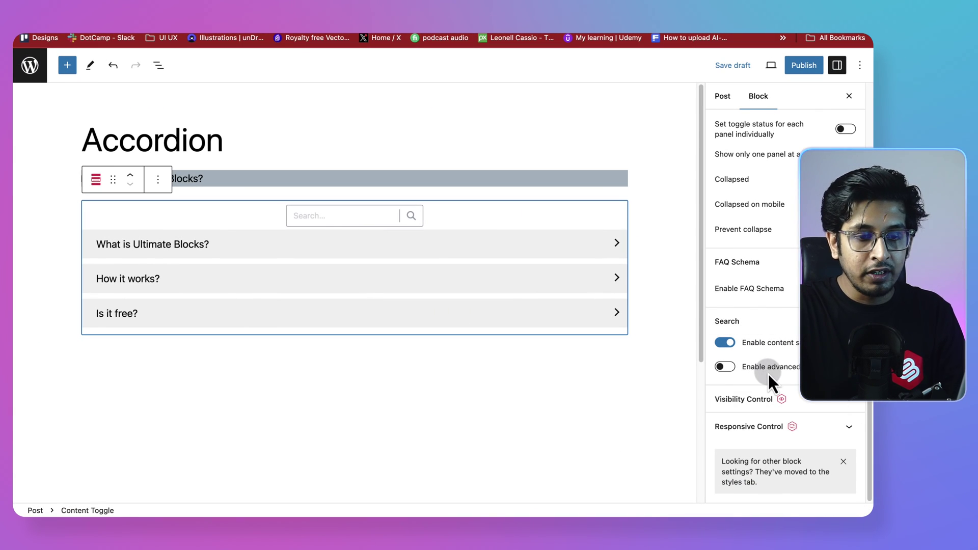
left_click(818, 402)
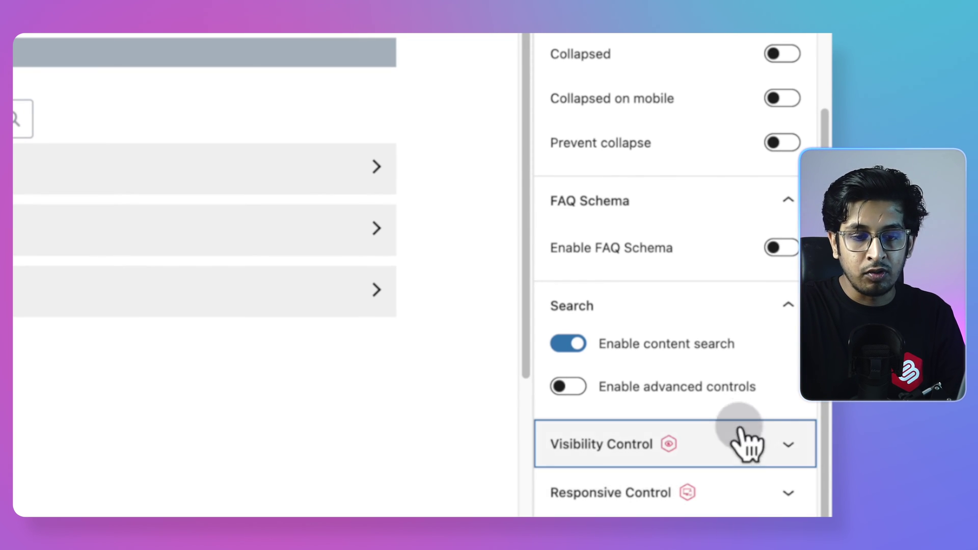
- Review the Content Toggle's Styles options, including toggle status icon and Dimension Settings
scroll(695, 214, "up", 6)
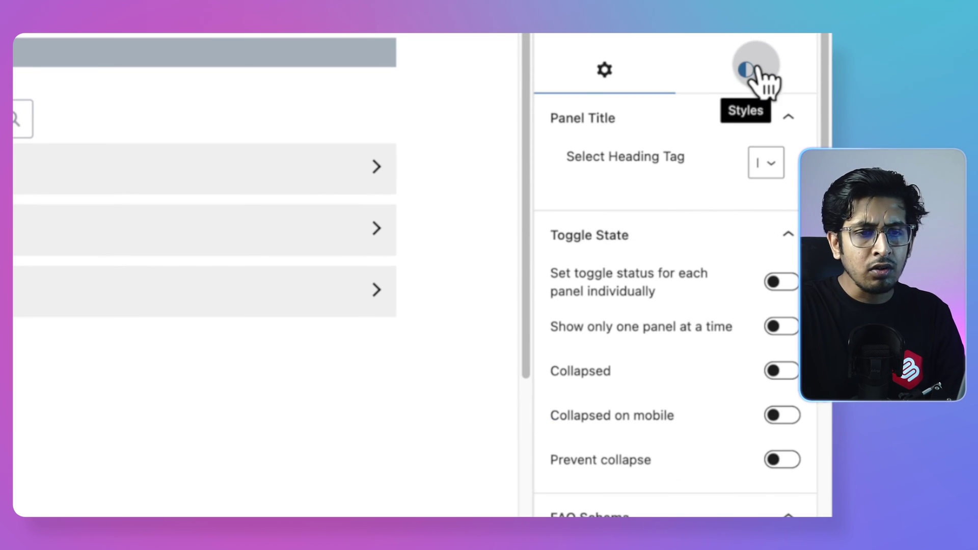
left_click(757, 71)
scroll(632, 321, "down", 2)
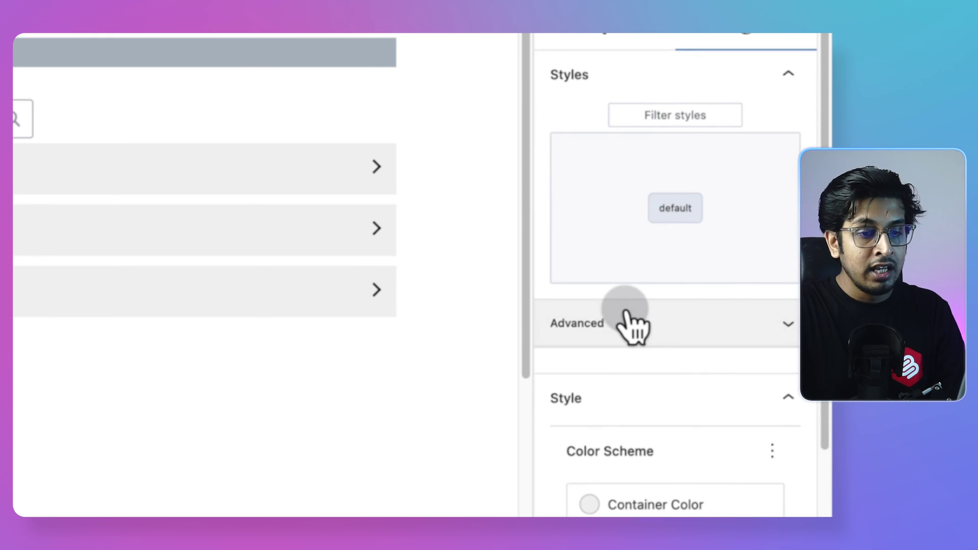
scroll(632, 326, "down", 5)
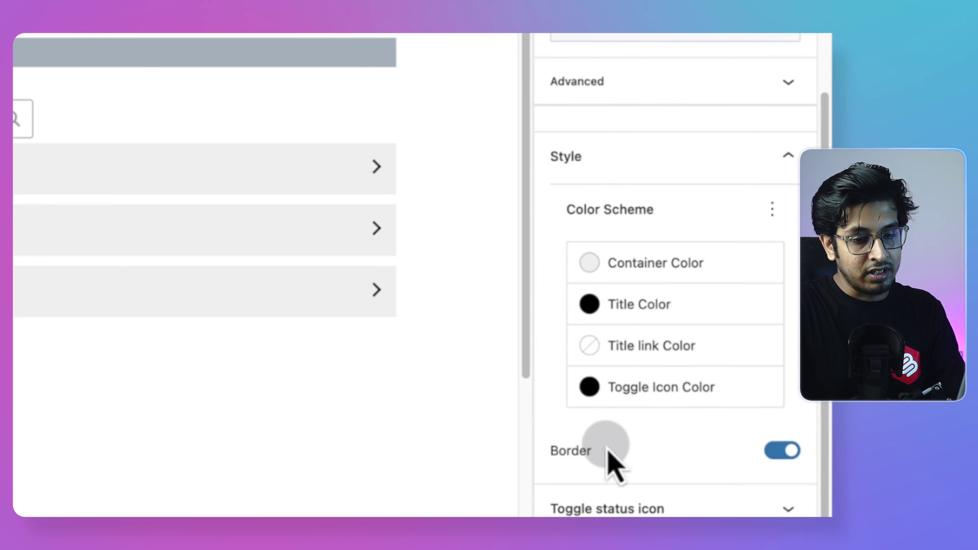
left_click(706, 507)
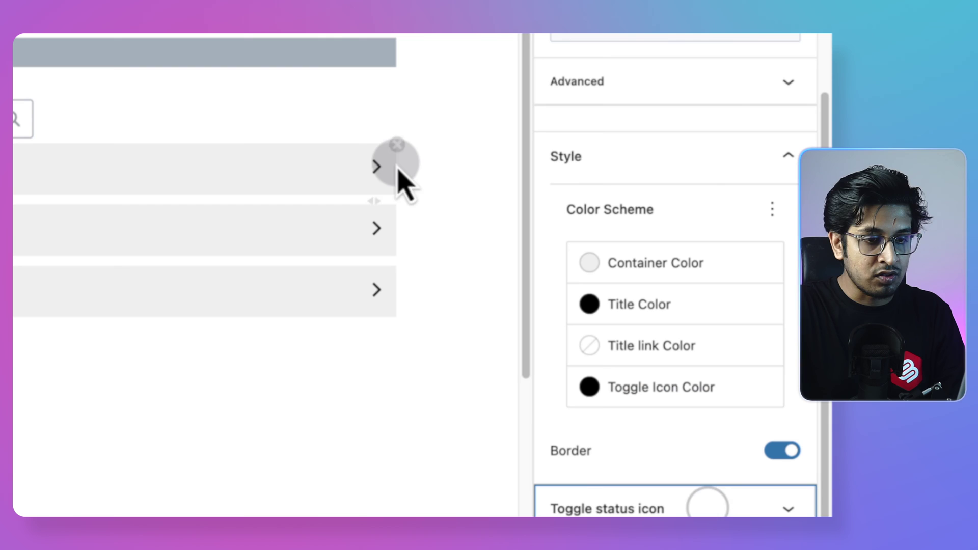
key("Tab")
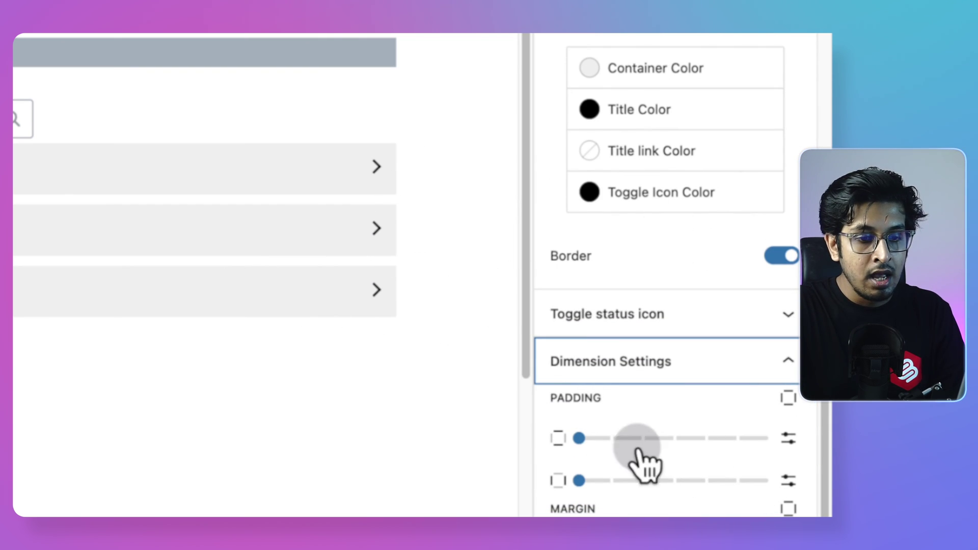
left_click(692, 362)
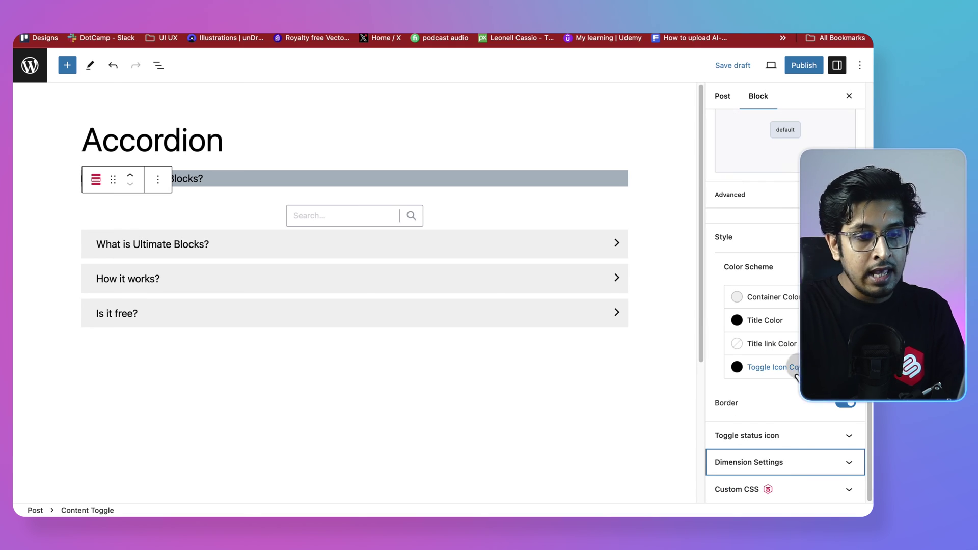
left_click(800, 492)
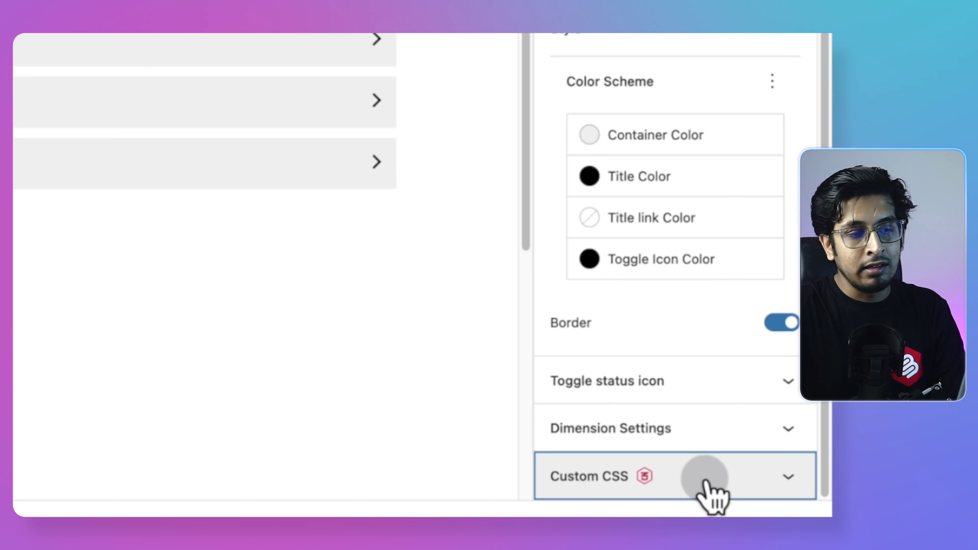
scroll(743, 263, "up", 2)
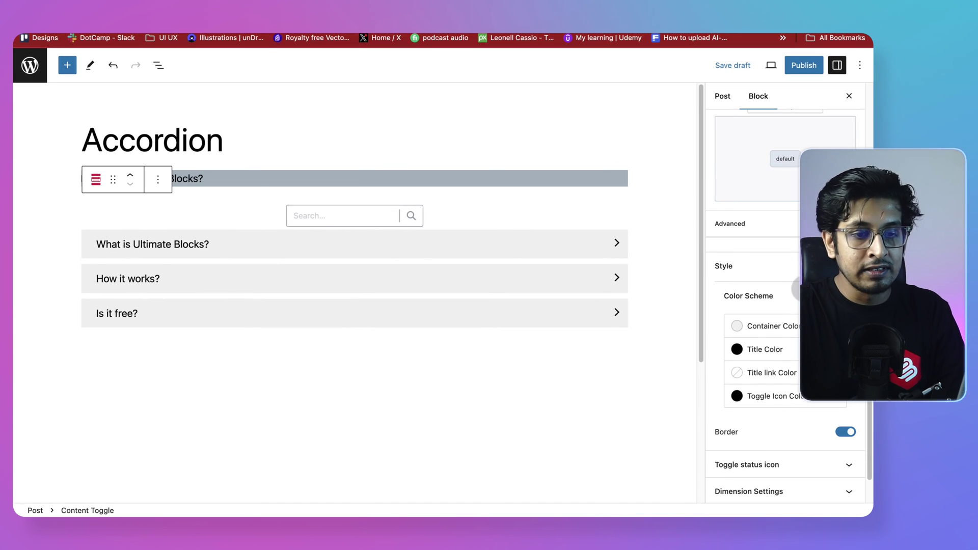